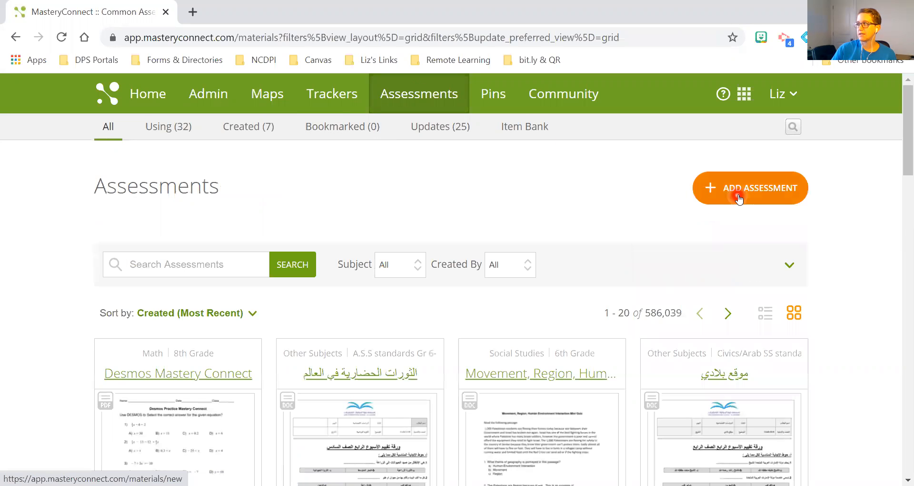
# - Start creating a new assessment and set its subject to Math
pyautogui.click(736, 196)
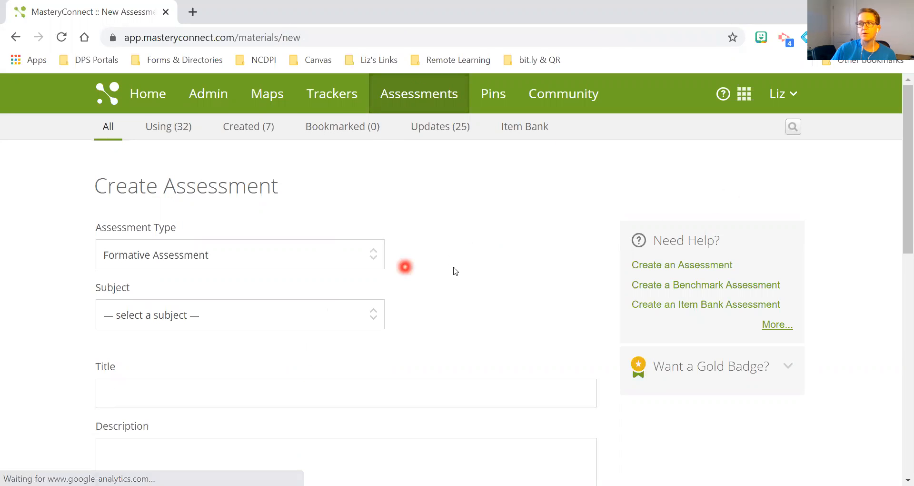
pyautogui.scroll(-2, 455, 268)
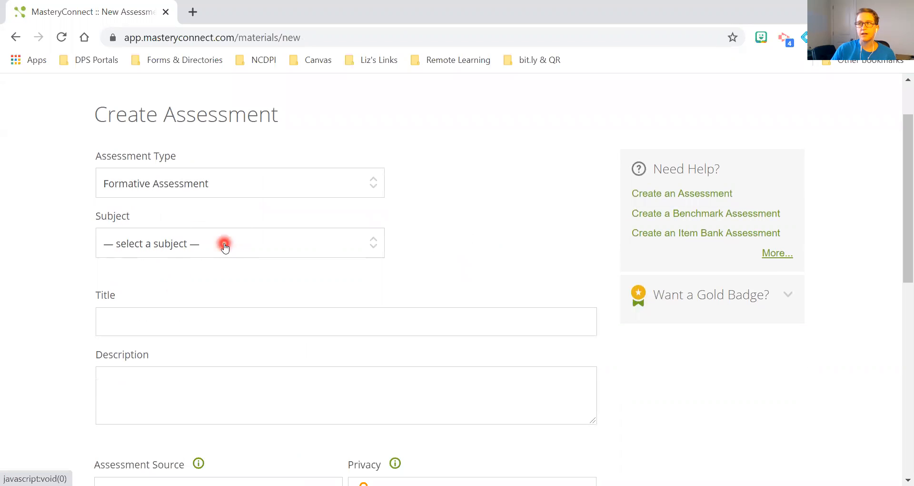
pyautogui.click(224, 244)
pyautogui.click(181, 301)
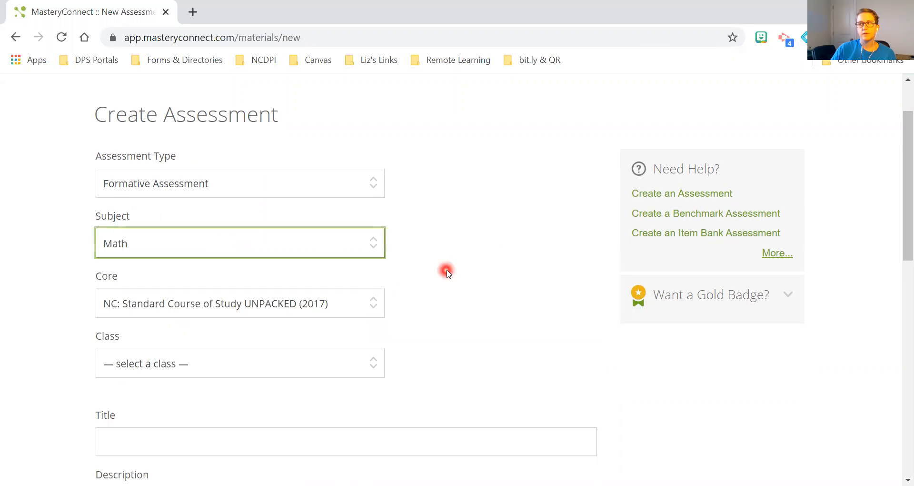
# - Set the assessment's class to 8th Grade and its standard to Multi-Standard
pyautogui.scroll(-3, 446, 270)
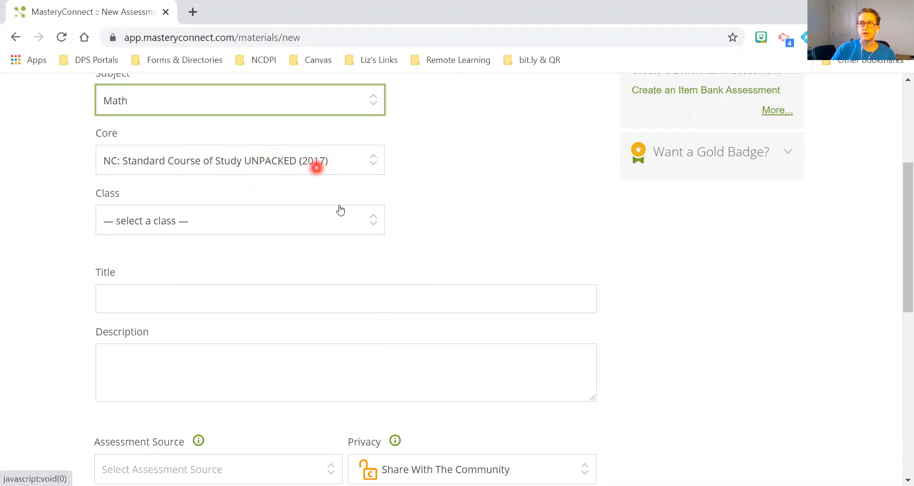
pyautogui.click(374, 223)
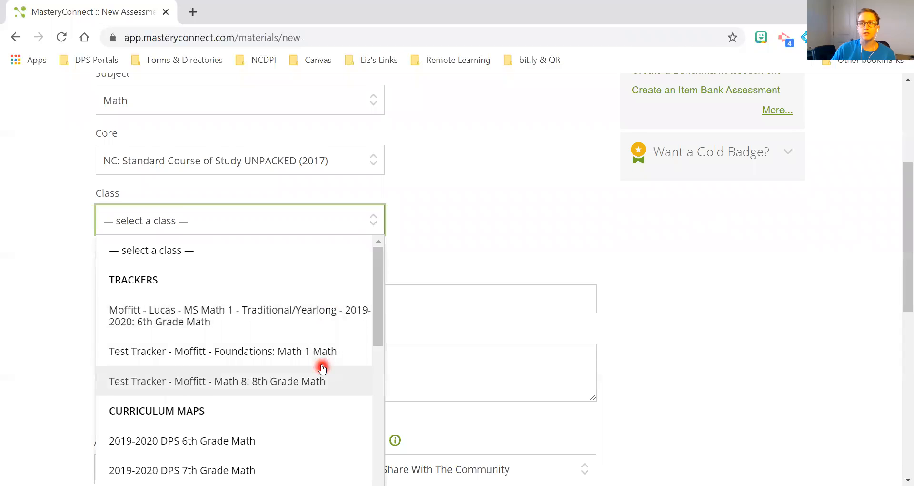
pyautogui.scroll(2, 323, 367)
pyautogui.scroll(-2, 429, 279)
pyautogui.scroll(-6, 274, 322)
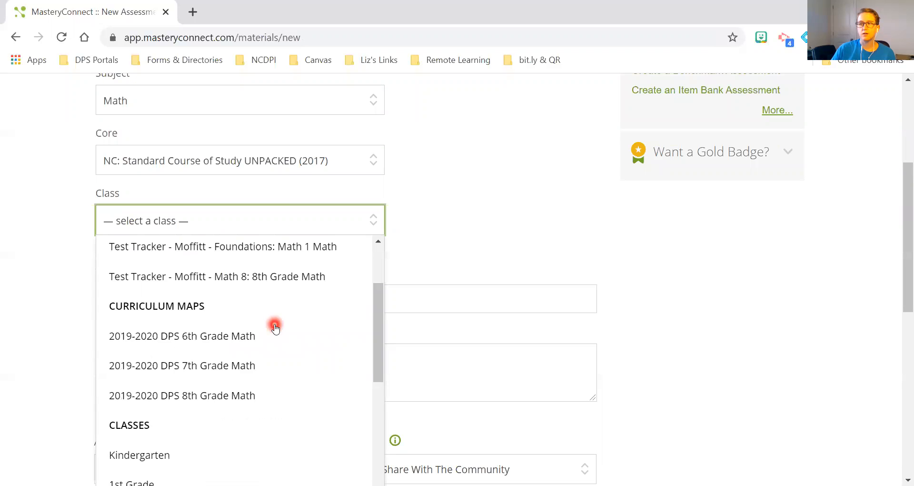
pyautogui.scroll(-3, 275, 327)
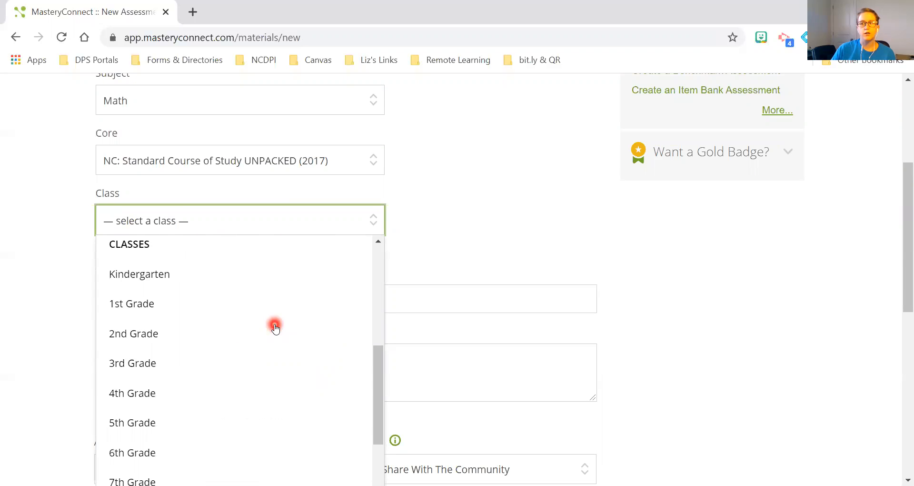
pyautogui.click(275, 439)
pyautogui.click(272, 283)
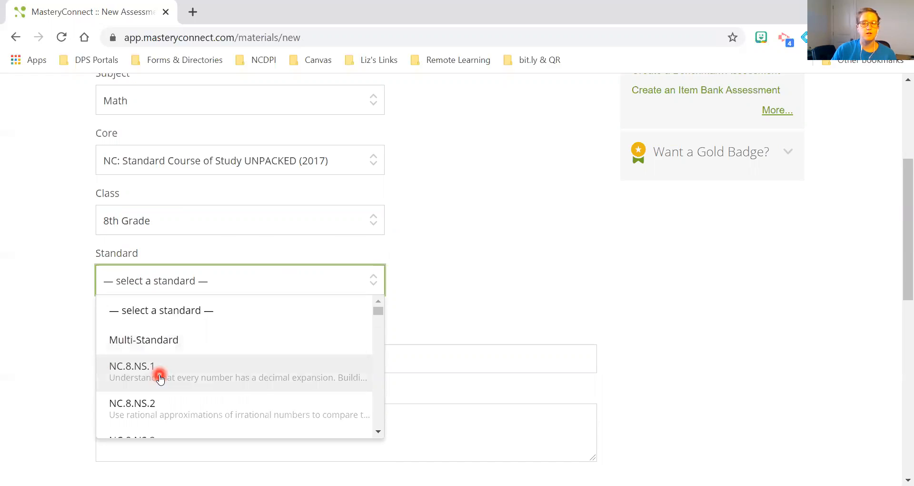
pyautogui.click(151, 343)
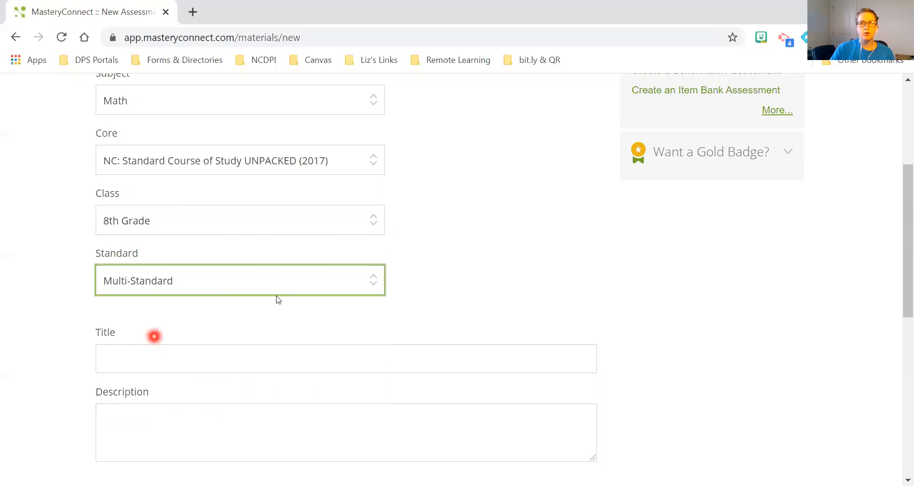
# - Title the assessment "Test Assessment #1"
pyautogui.scroll(-1, 428, 268)
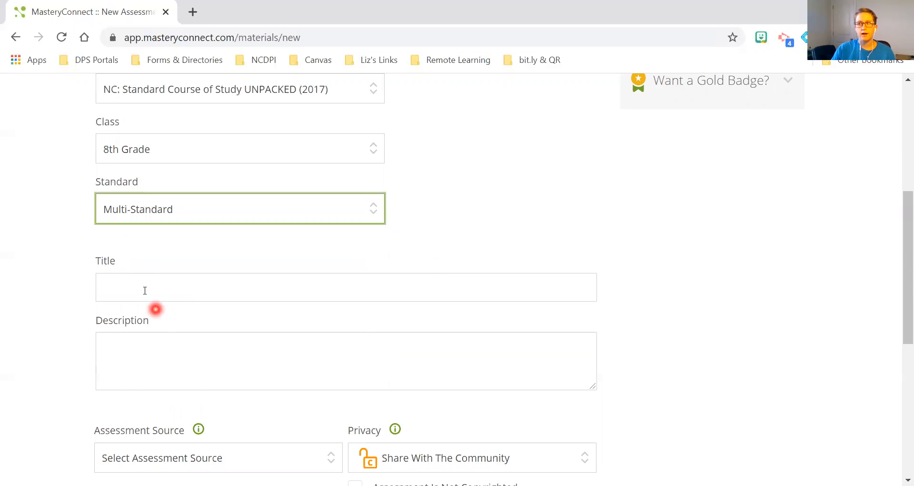
pyautogui.click(143, 287)
pyautogui.write('Test Assessment #1')
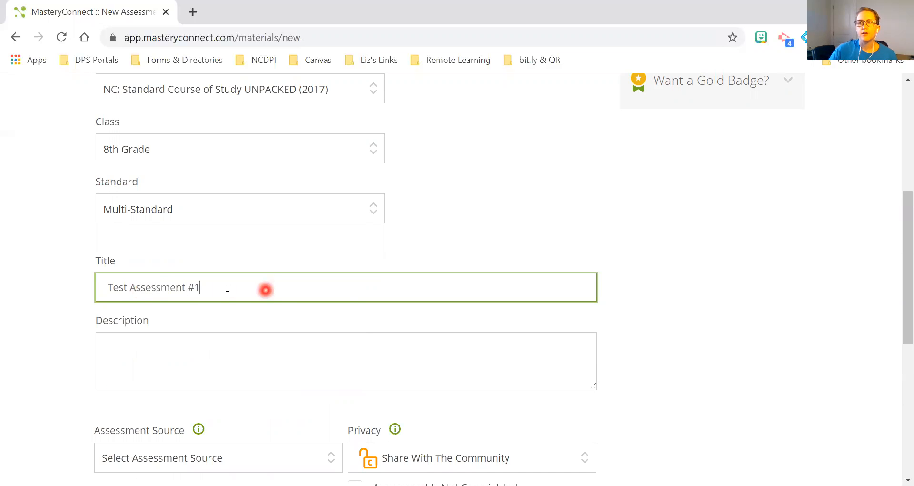
# - Set the assessment source to Upload A File, then open the file chooser and dismiss it without picking a file
pyautogui.scroll(-2, 267, 296)
pyautogui.scroll(-2, 269, 297)
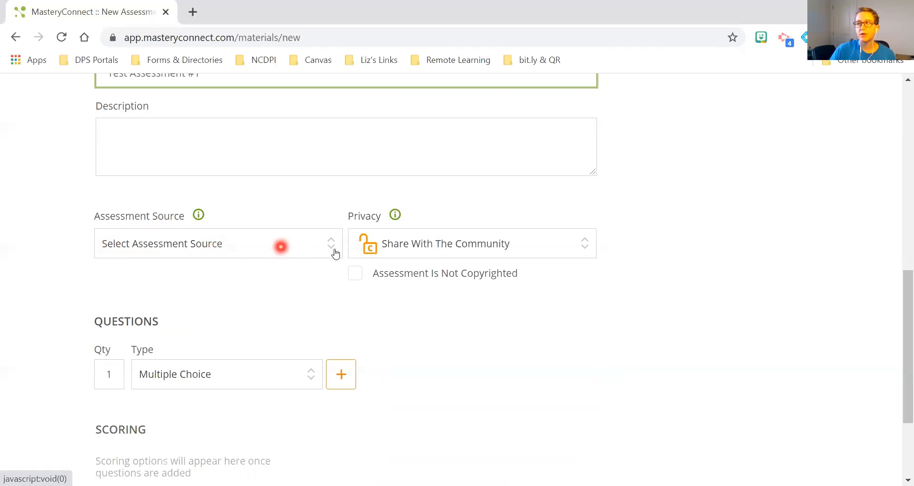
pyautogui.click(330, 247)
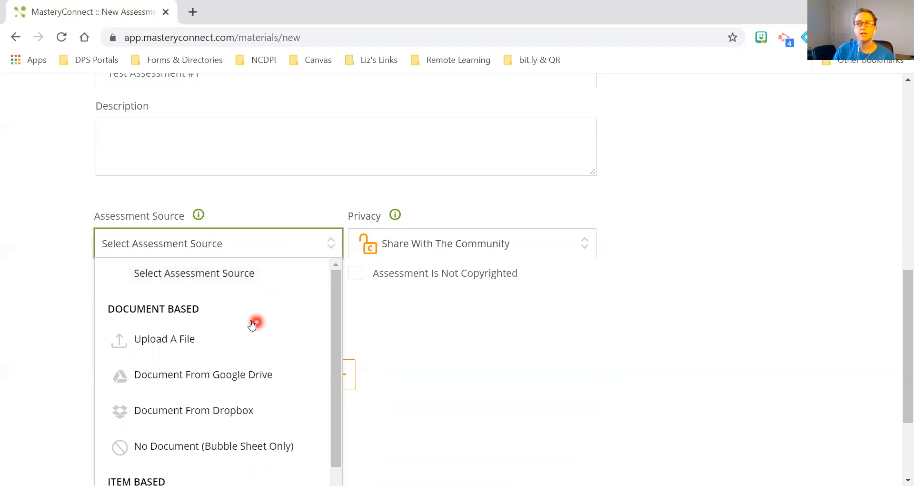
pyautogui.click(181, 341)
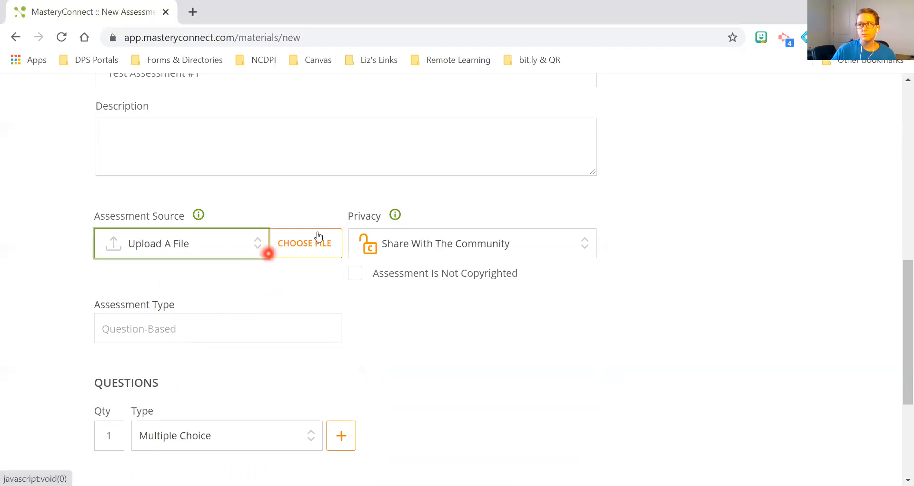
pyautogui.click(318, 252)
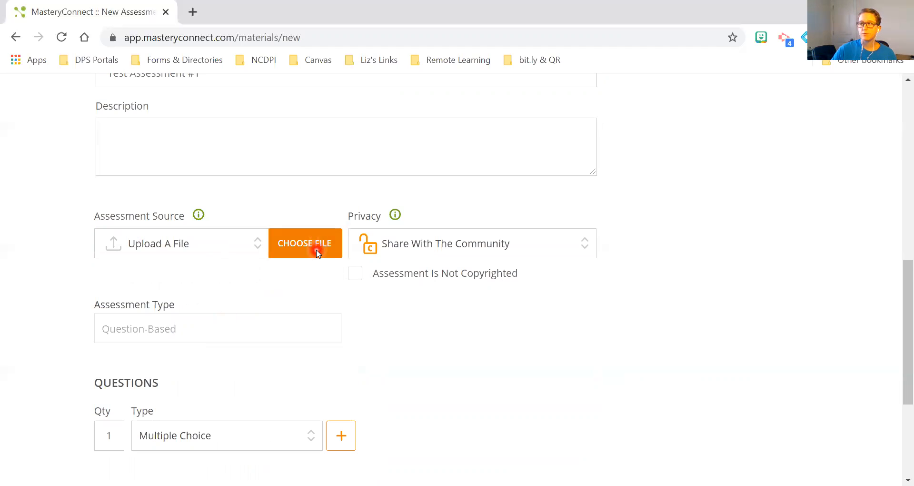
pyautogui.click(849, 450)
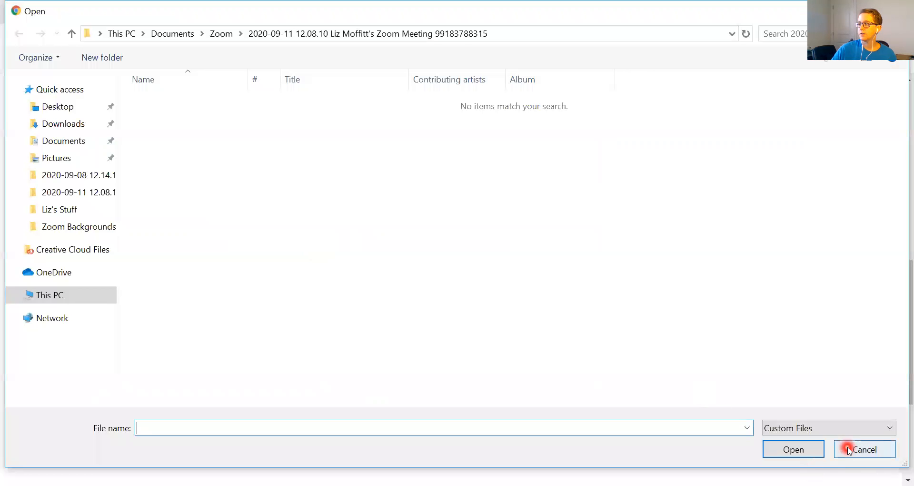
# - Add 5 Multiple Choice questions to the assessment
pyautogui.scroll(-4, 314, 291)
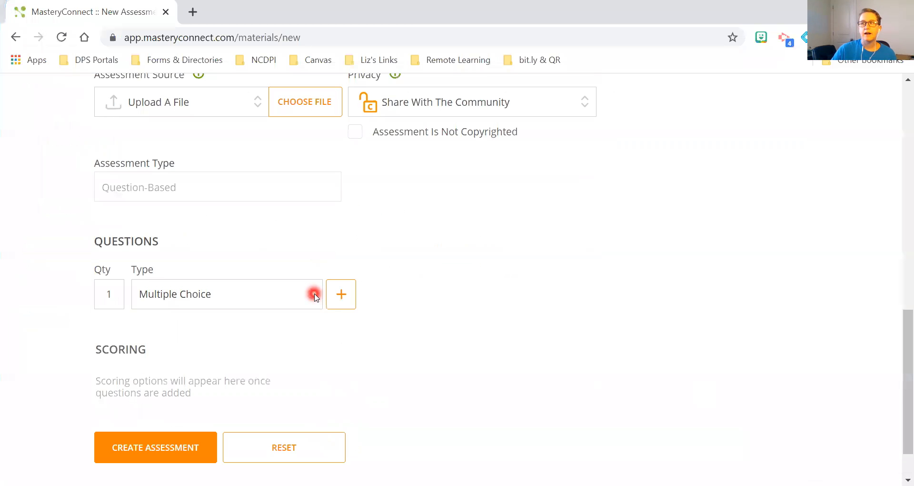
pyautogui.click(116, 237)
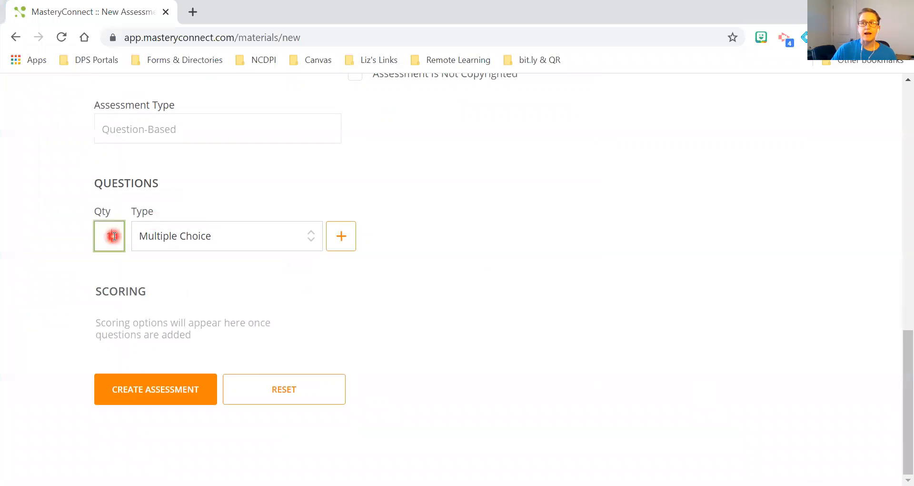
pyautogui.click(225, 257)
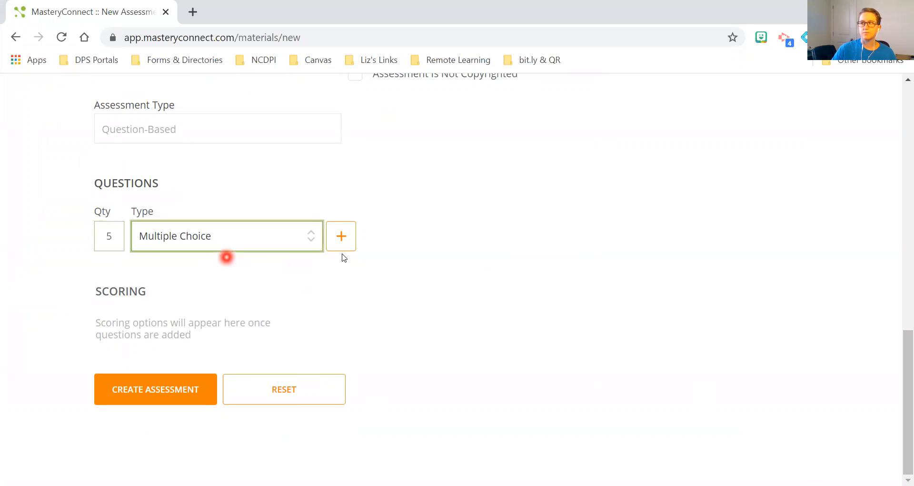
pyautogui.click(355, 235)
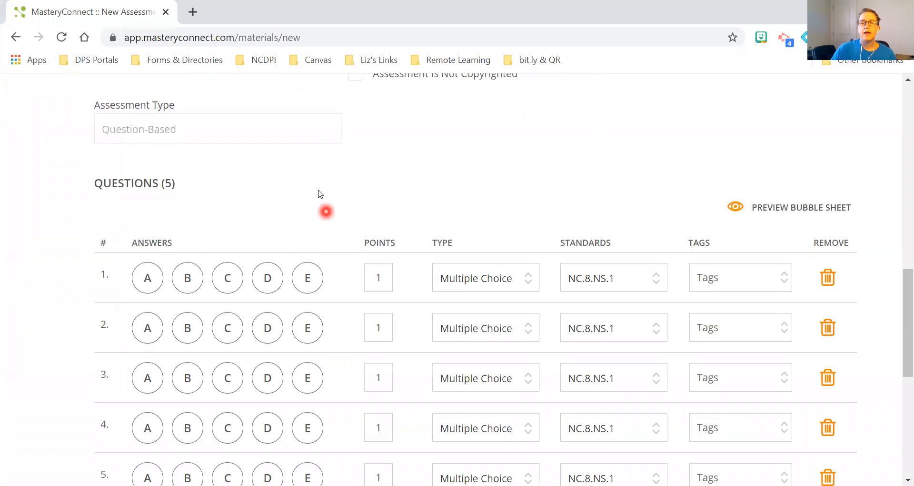
# - Change question 2 to True/False and question 3 to Multi Select
pyautogui.scroll(-2, 316, 190)
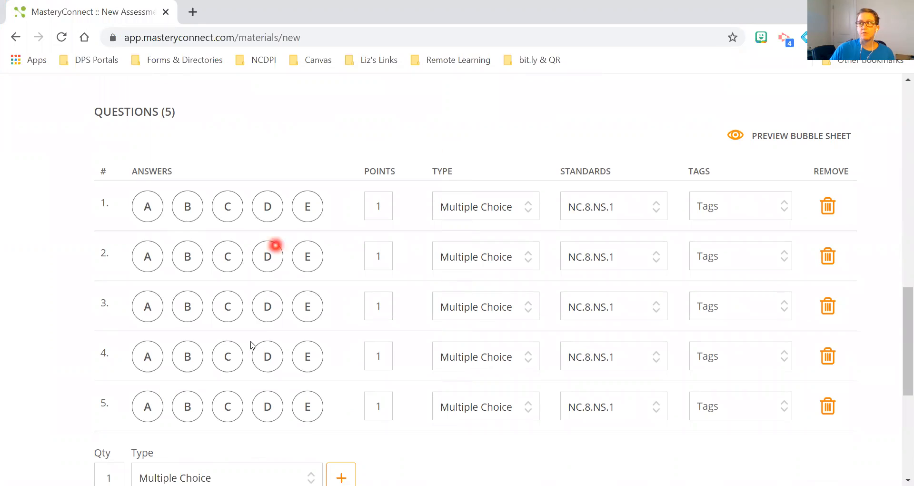
pyautogui.click(534, 258)
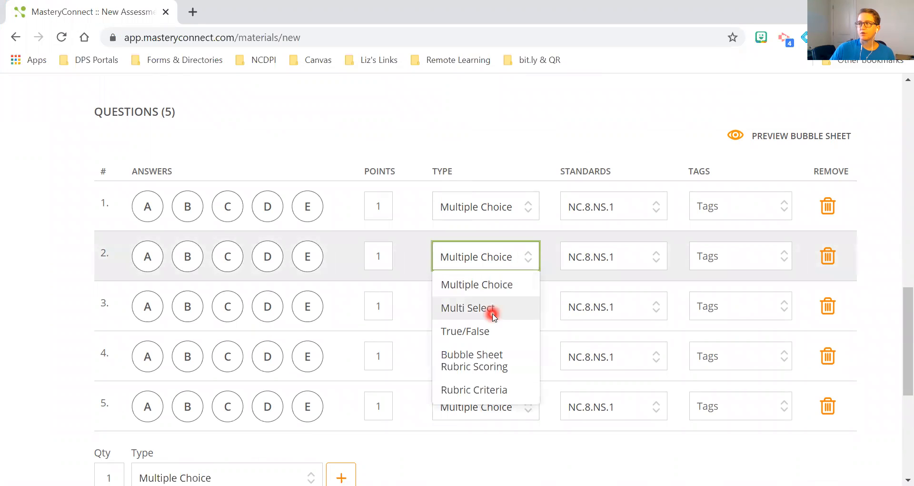
pyautogui.click(483, 333)
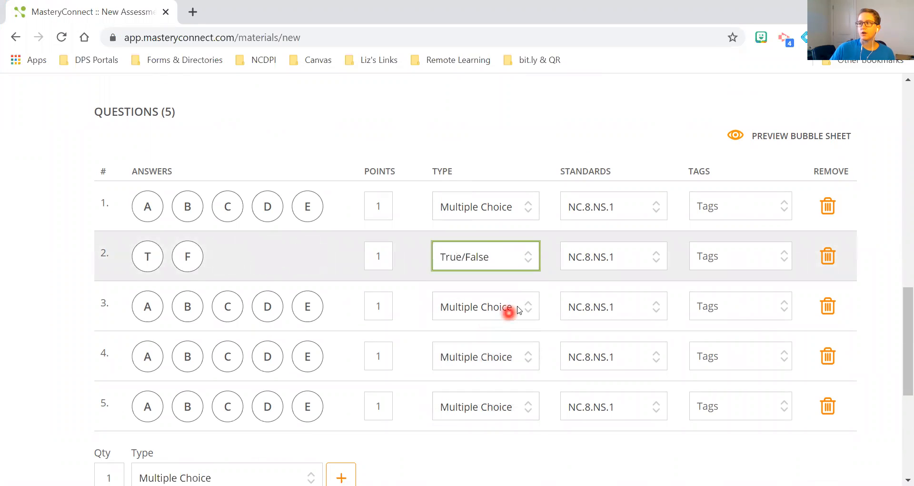
pyautogui.click(506, 307)
pyautogui.click(501, 366)
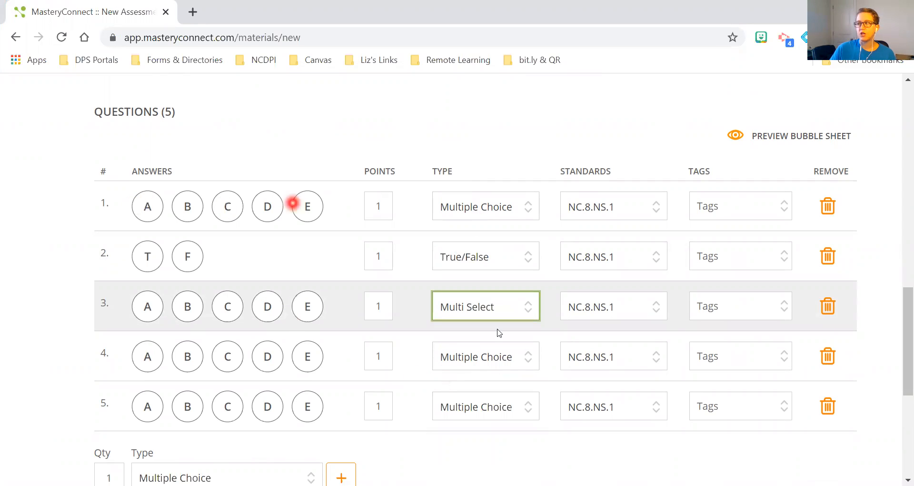
# - Switch the assessment source to the teacher's own item bank
pyautogui.scroll(5, 484, 392)
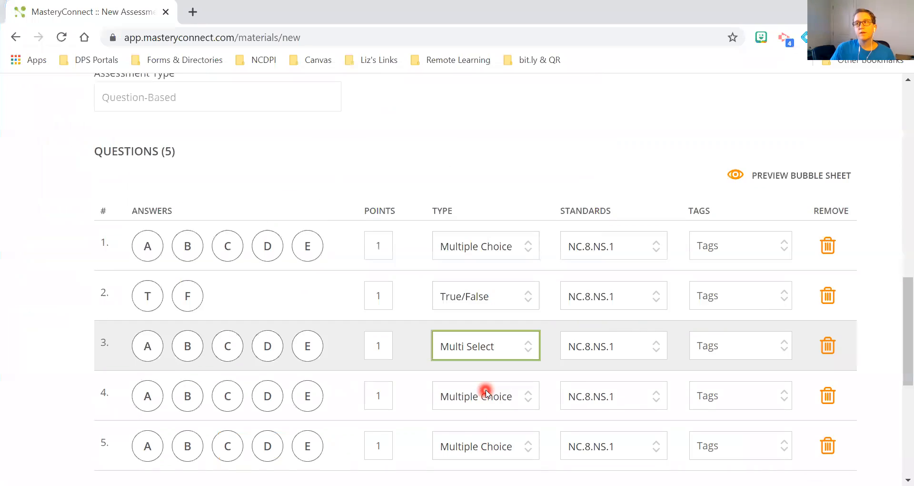
pyautogui.click(257, 186)
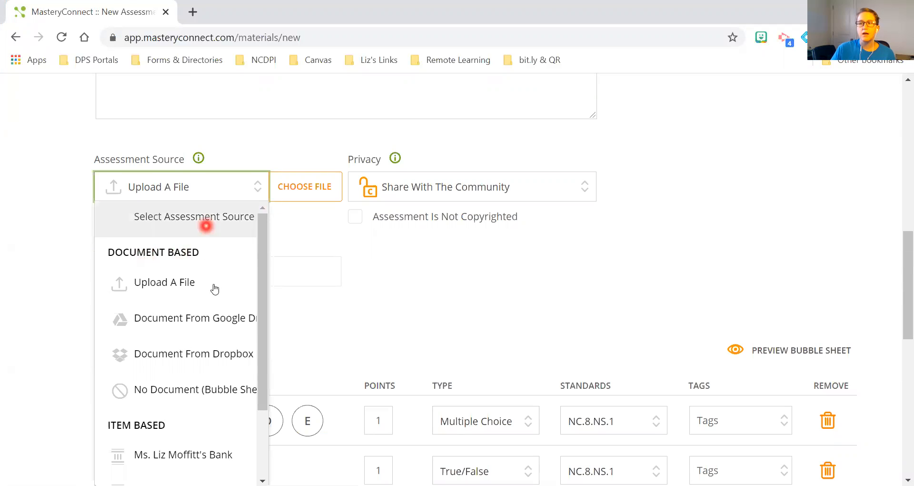
pyautogui.scroll(-2, 215, 288)
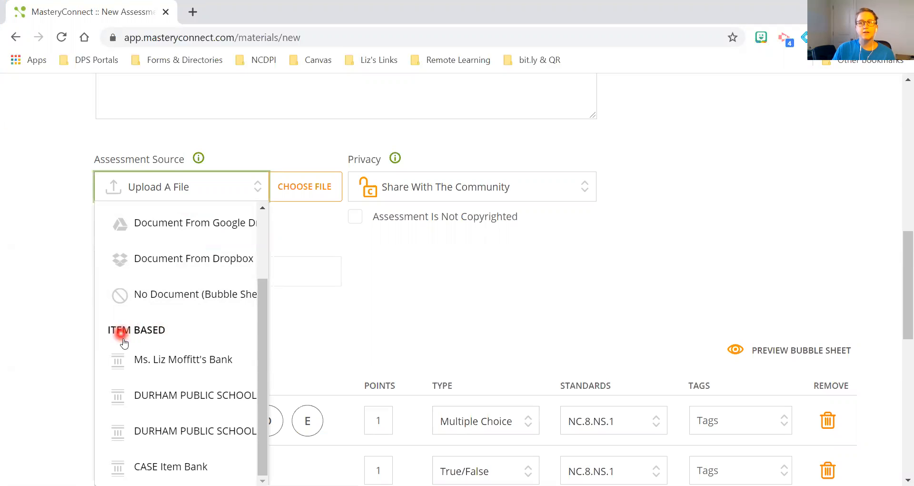
pyautogui.click(155, 362)
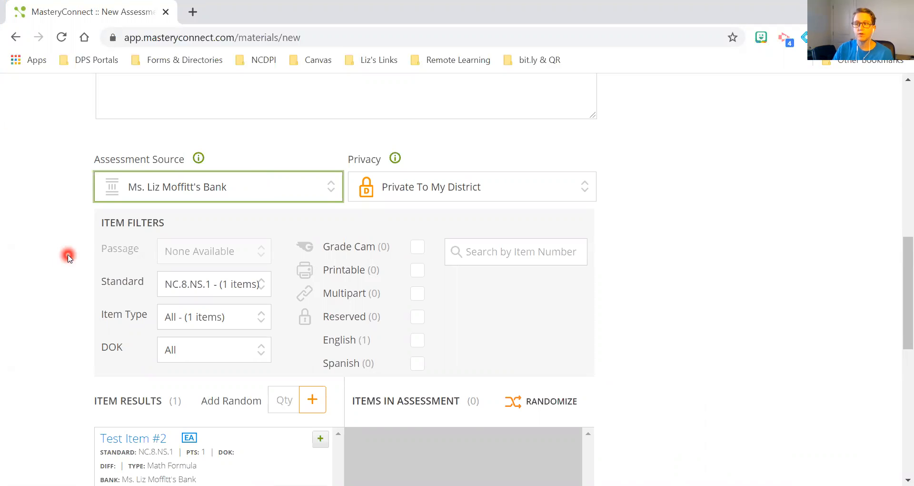
# - Look through the standards in the item filters and choose NC.8.NS.1
pyautogui.scroll(-2, 68, 256)
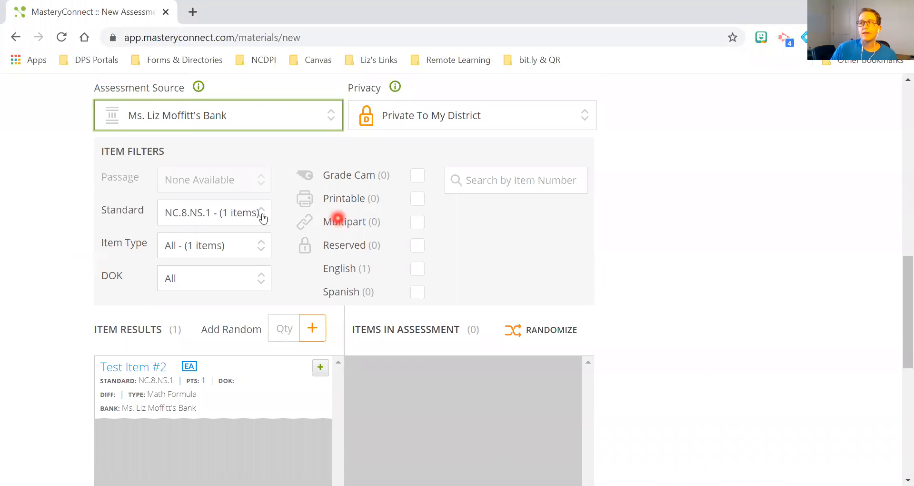
pyautogui.click(260, 215)
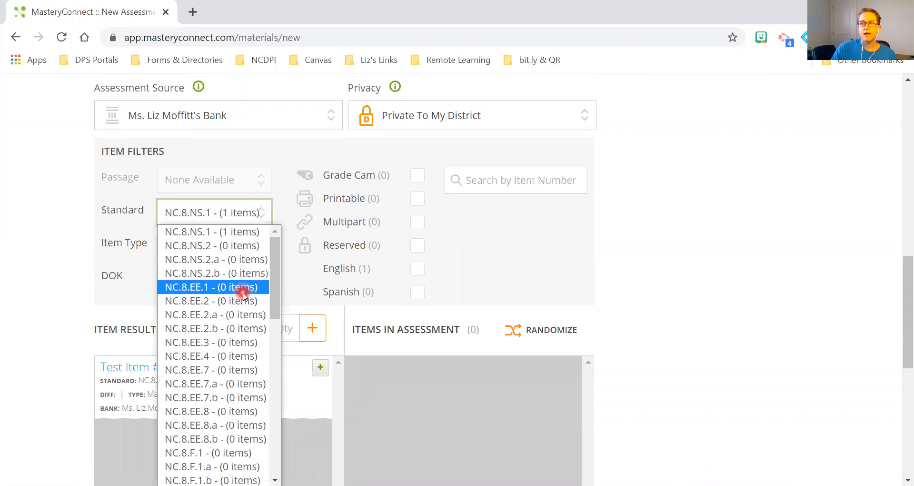
pyautogui.scroll(-12, 244, 291)
pyautogui.scroll(6, 251, 462)
pyautogui.scroll(5, 246, 457)
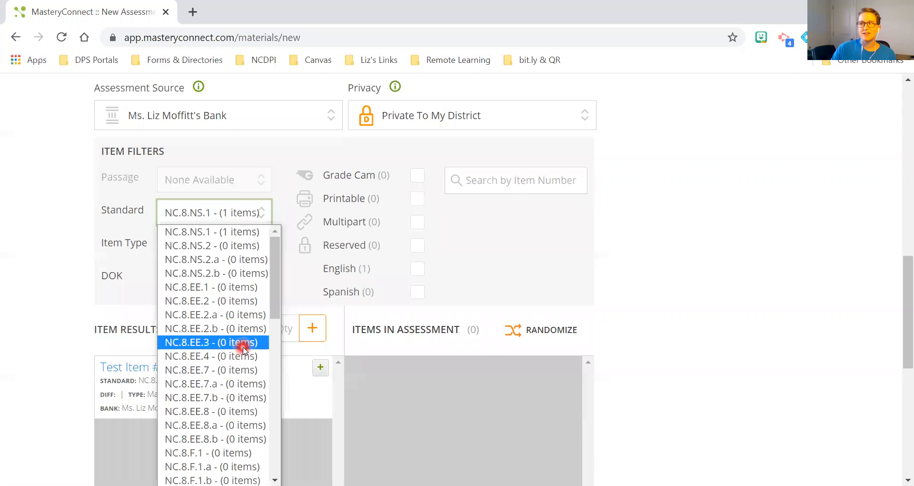
pyautogui.click(209, 233)
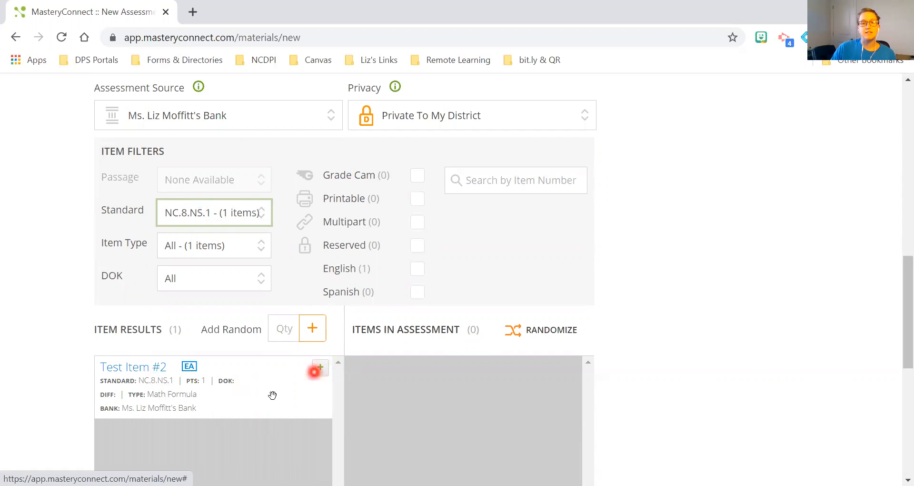
# - Add Test Item #2 from the item results to the assessment
pyautogui.click(320, 371)
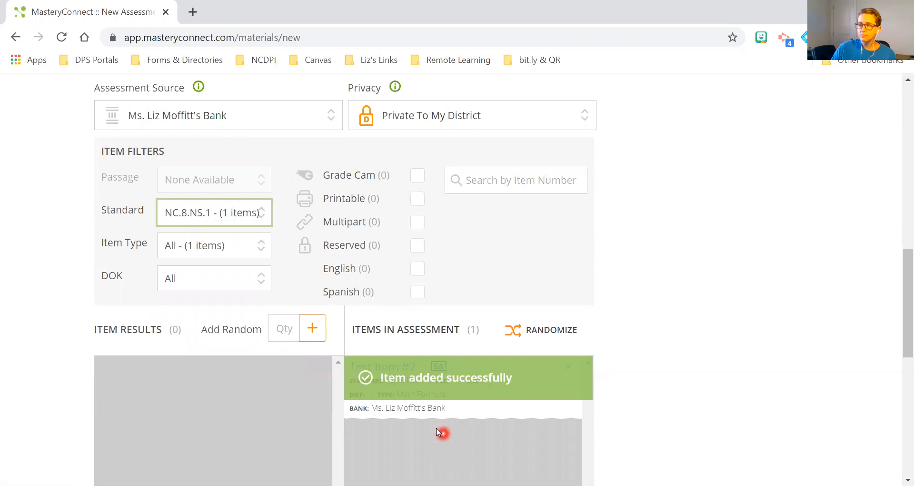
pyautogui.scroll(-1, 450, 422)
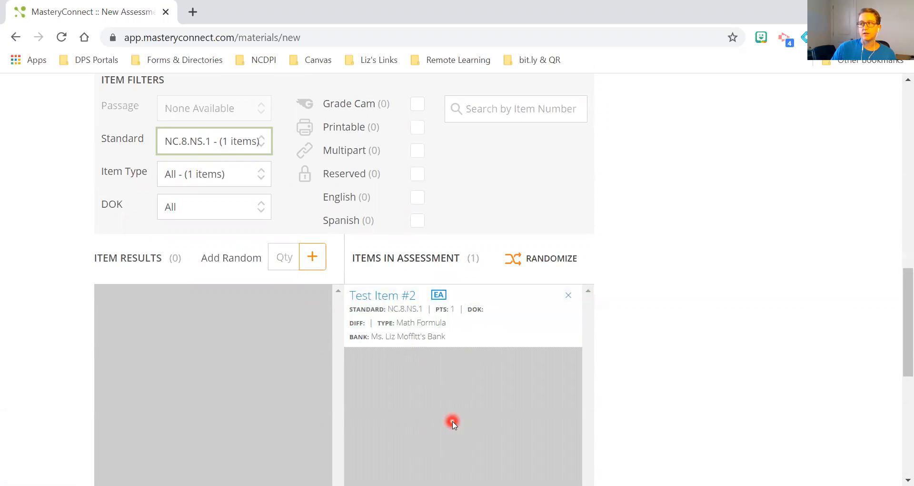
pyautogui.scroll(-1, 452, 423)
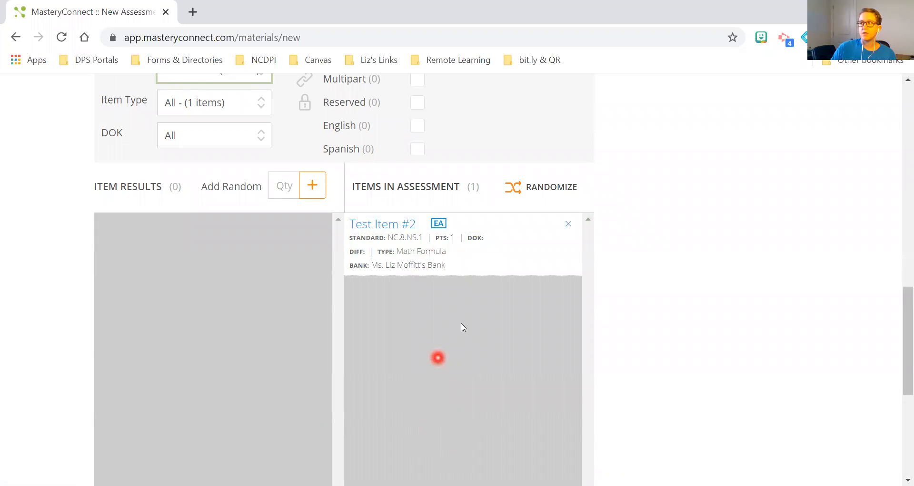
# - Remove Test Item #2 from the assessment and add it back from the item results
pyautogui.click(568, 224)
pyautogui.moveTo(218, 255); pyautogui.dragTo(486, 312)
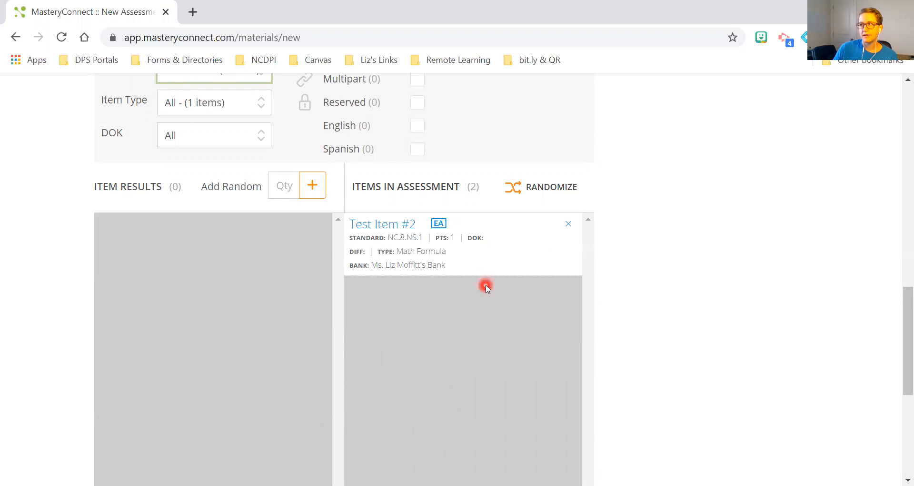
# - Switch the assessment source to the CASE Item Bank
pyautogui.scroll(7, 490, 299)
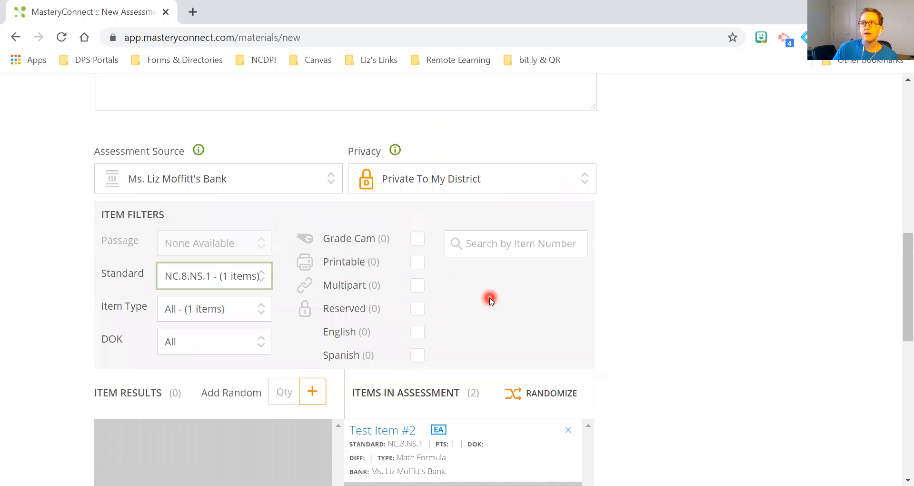
pyautogui.click(336, 336)
pyautogui.scroll(-3, 335, 333)
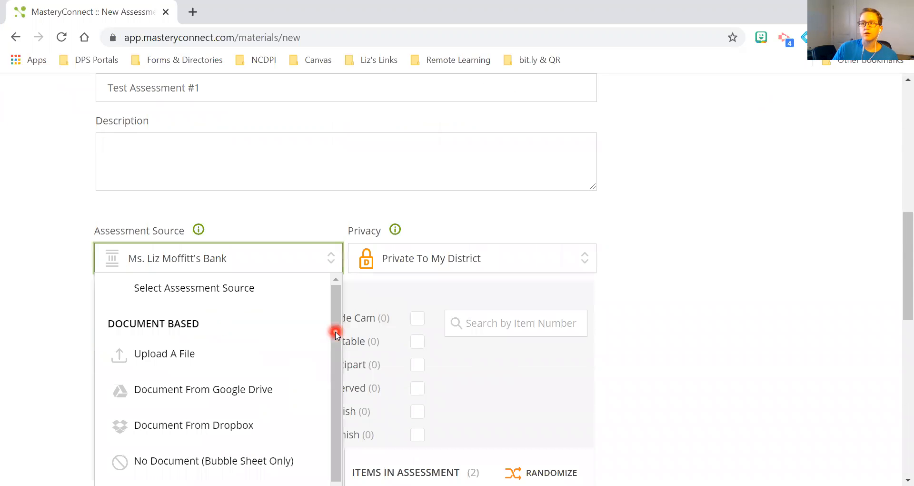
pyautogui.scroll(-1, 284, 344)
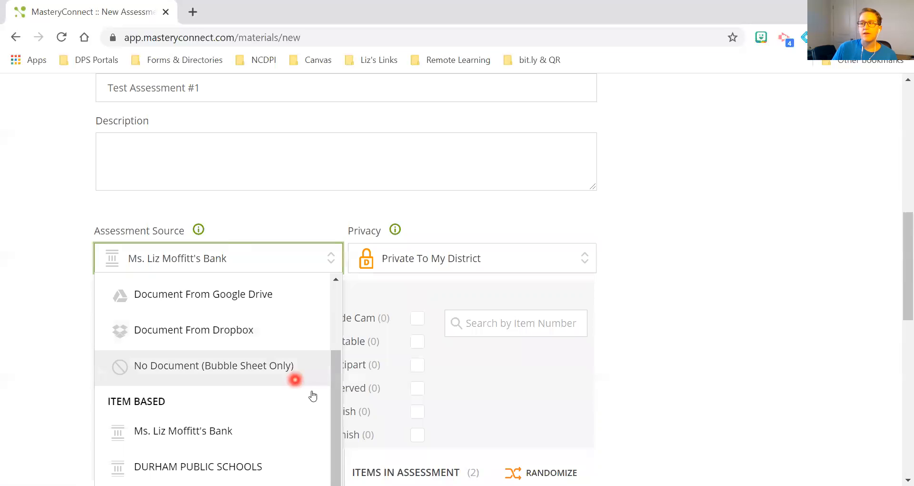
pyautogui.scroll(-2, 312, 393)
pyautogui.scroll(-2, 314, 386)
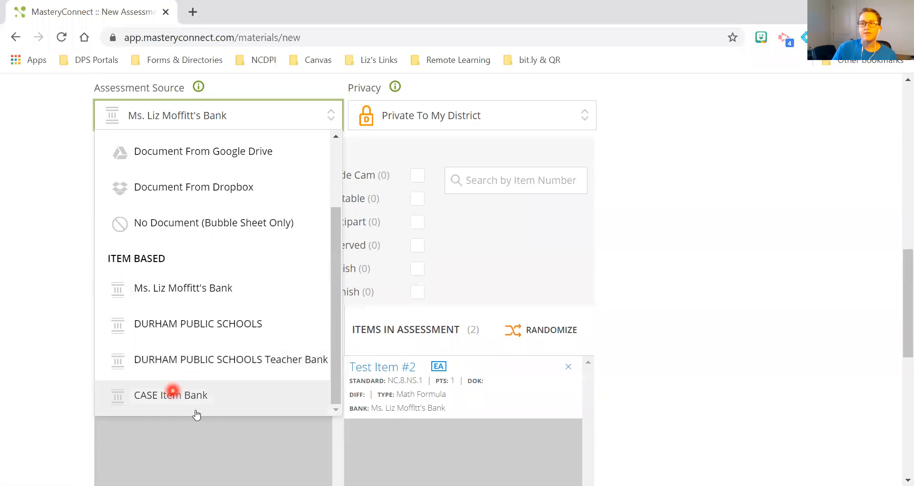
pyautogui.click(166, 400)
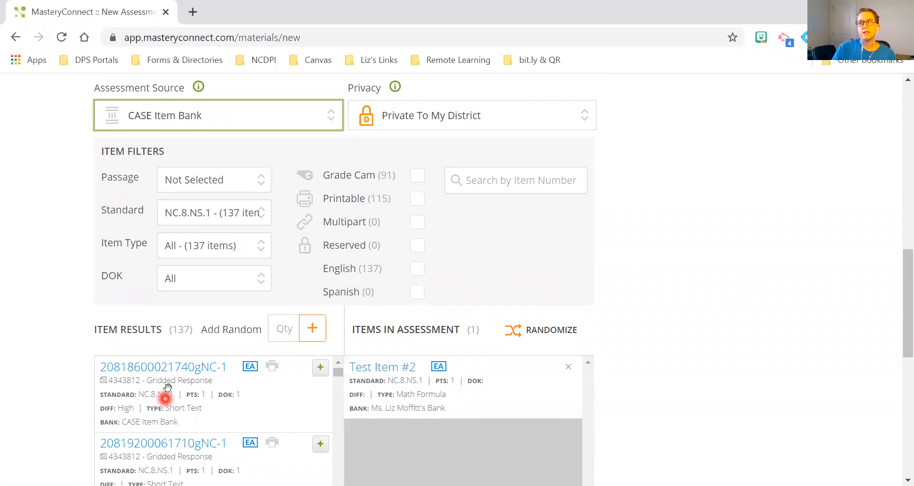
pyautogui.click(261, 214)
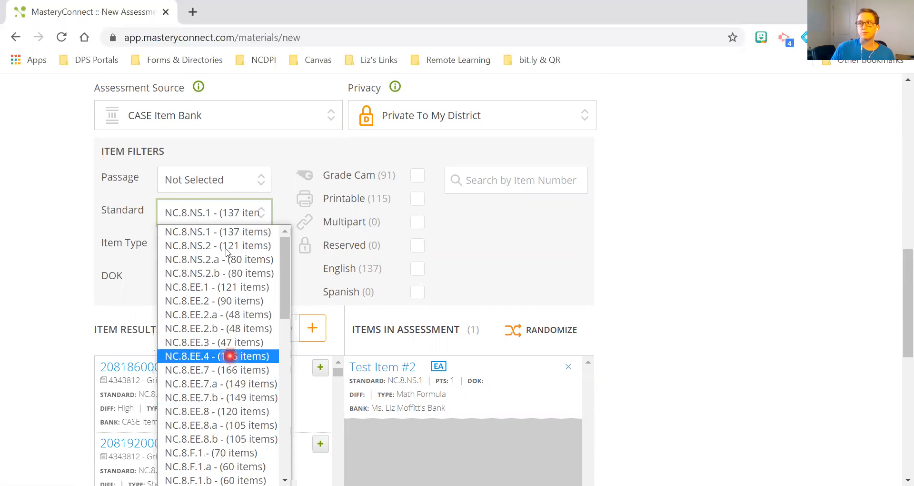
pyautogui.click(217, 234)
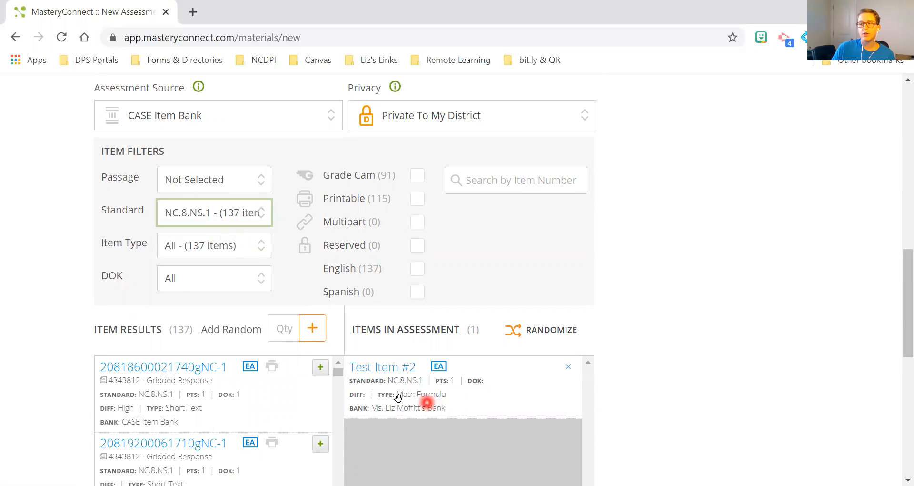
pyautogui.scroll(-1, 266, 372)
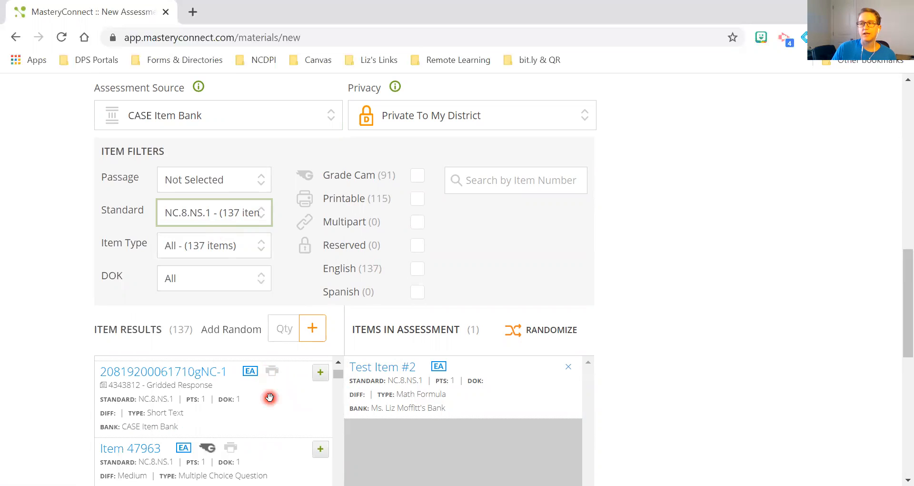
pyautogui.scroll(1, 270, 398)
pyautogui.click(320, 371)
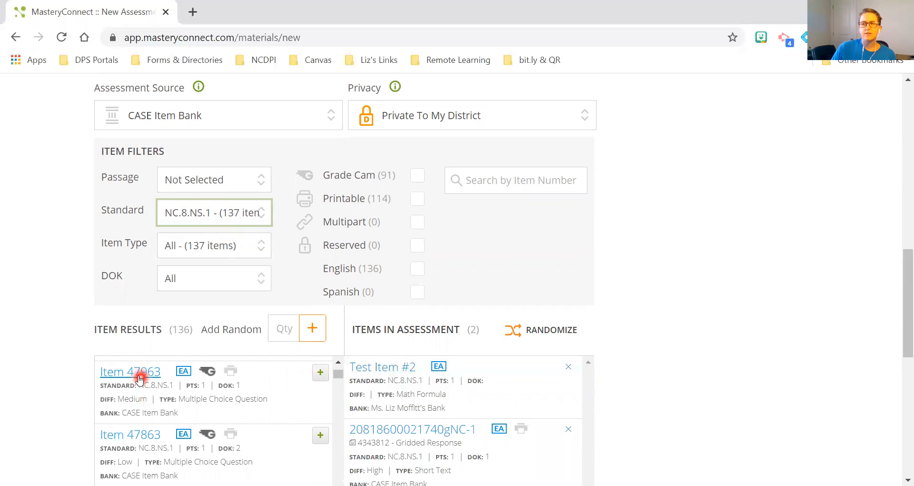
# - Preview Item 47963, close the preview, and place the item directly below Test Item #2 in the assessment
pyautogui.click(137, 377)
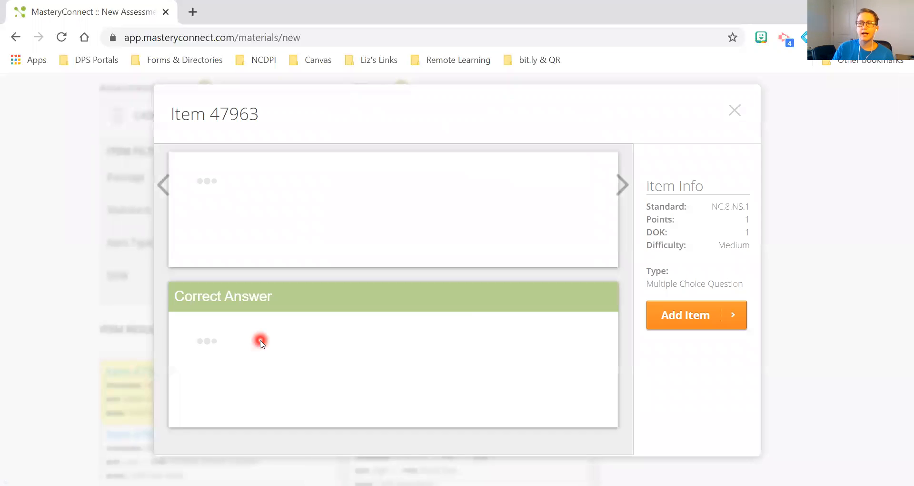
pyautogui.scroll(-3, 279, 286)
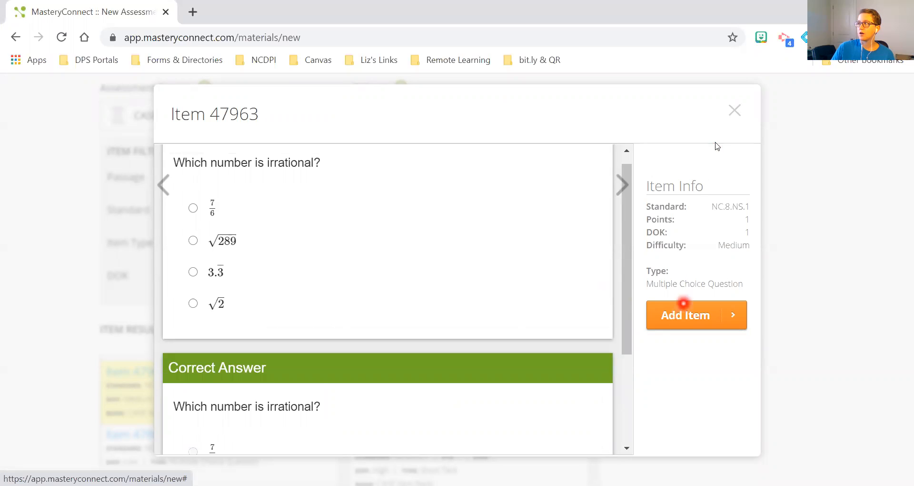
pyautogui.click(735, 110)
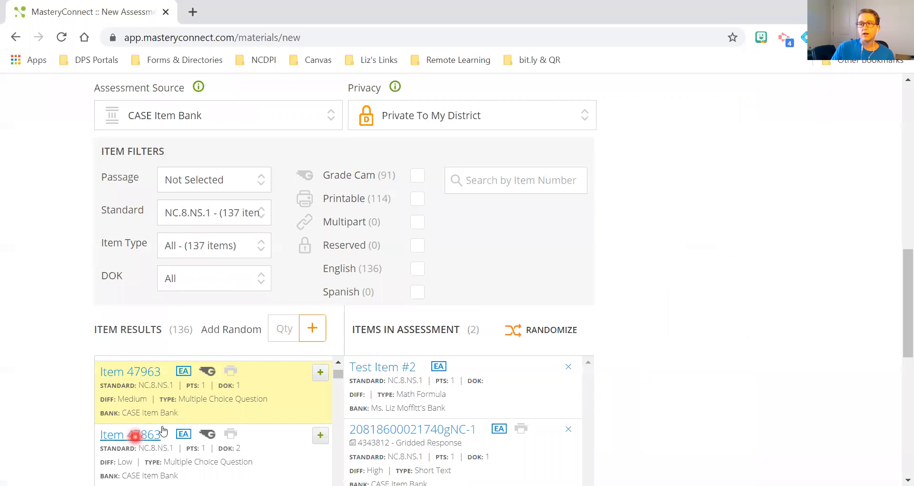
pyautogui.moveTo(153, 402); pyautogui.dragTo(428, 389)
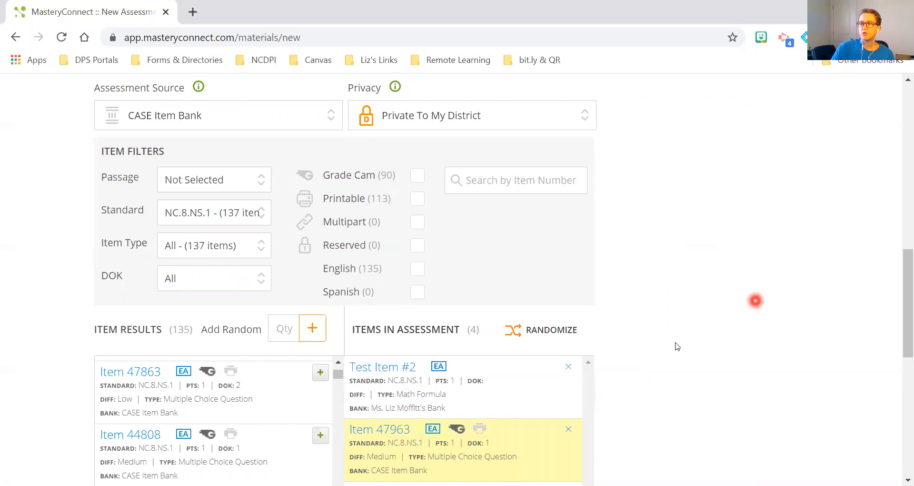
# - Filter the items by standard NC.8.EE.7 and add the first five results to the assessment
pyautogui.scroll(-3, 755, 300)
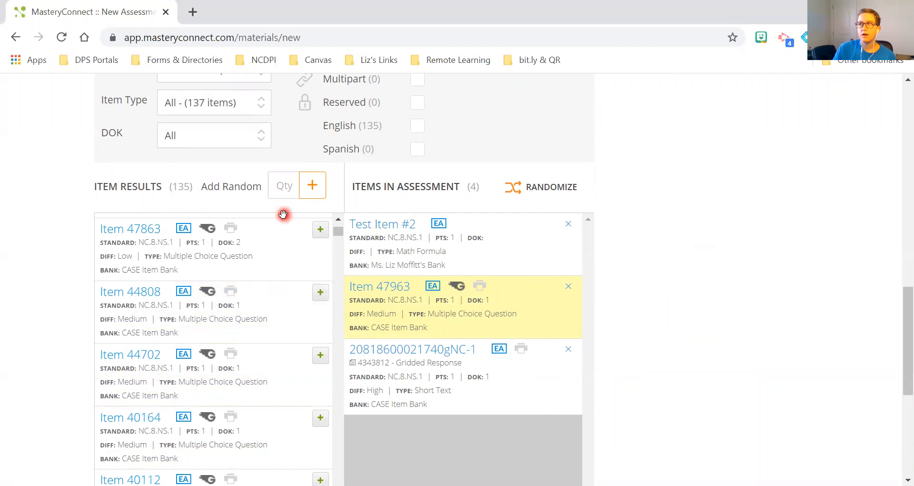
pyautogui.scroll(1, 257, 152)
pyautogui.click(258, 140)
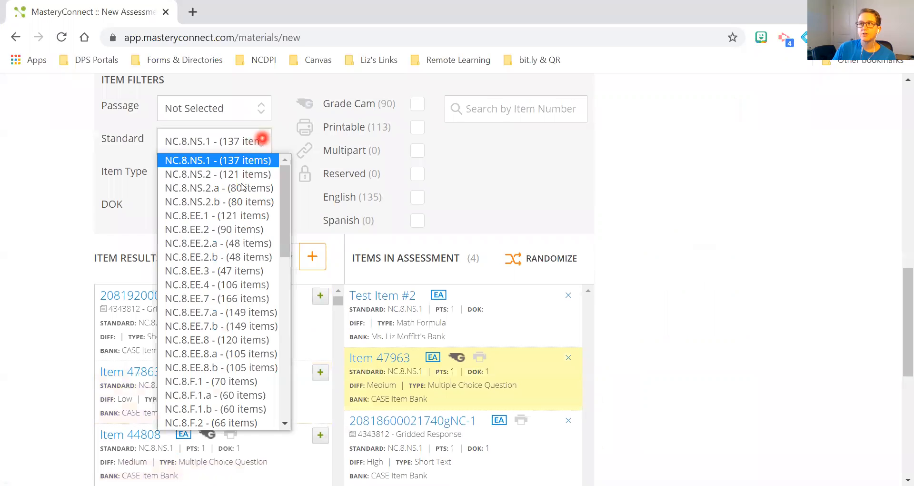
pyautogui.click(228, 301)
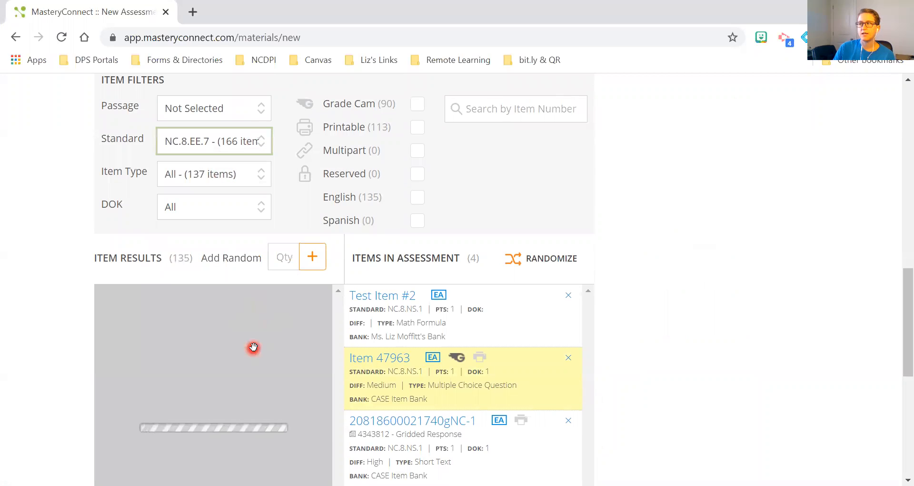
pyautogui.click(327, 299)
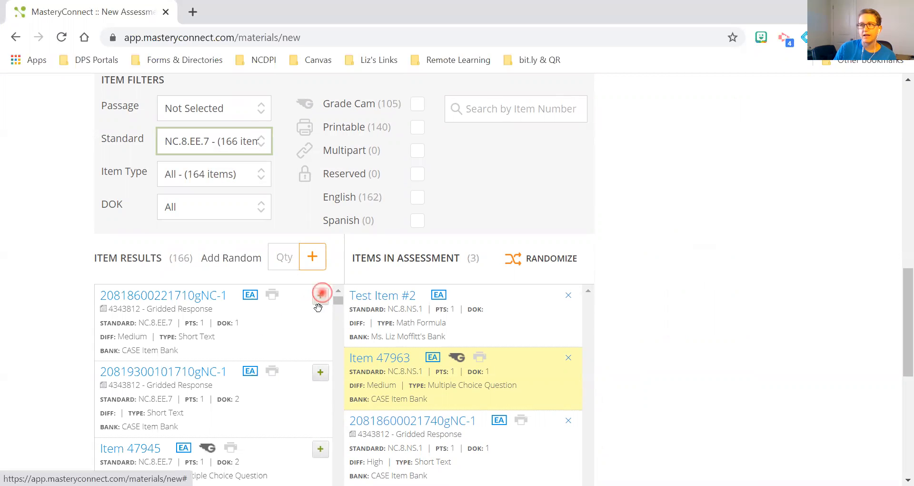
pyautogui.click(321, 296)
pyautogui.click(321, 300)
pyautogui.click(322, 303)
pyautogui.click(321, 300)
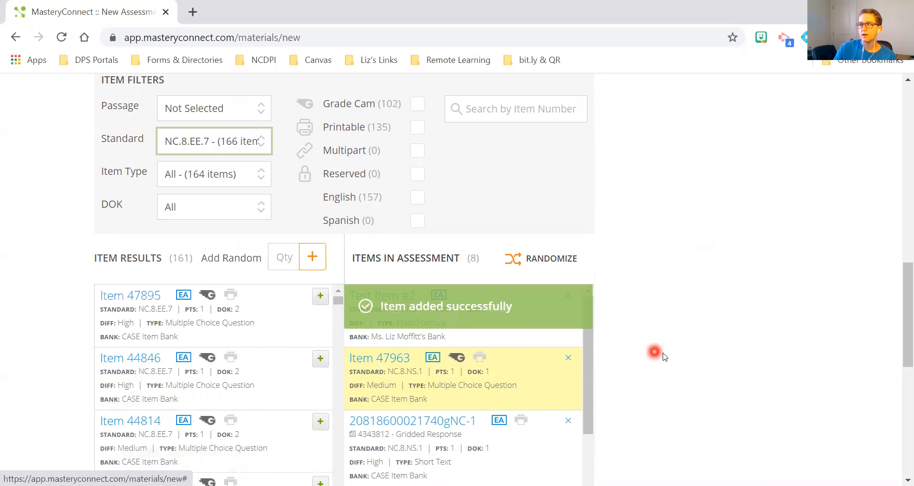
# - Filter the items by standard NC.8.EE.2.a and add the first two results to the assessment
pyautogui.click(243, 141)
pyautogui.click(229, 242)
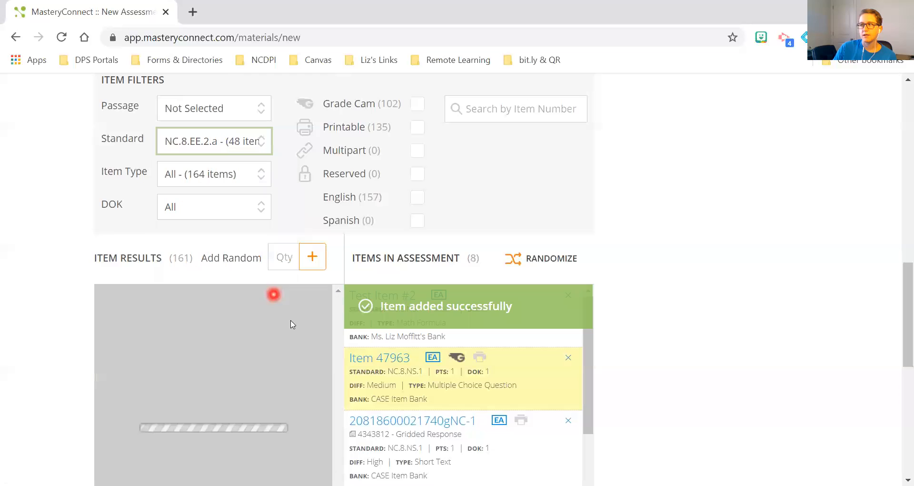
pyautogui.click(320, 297)
pyautogui.click(321, 297)
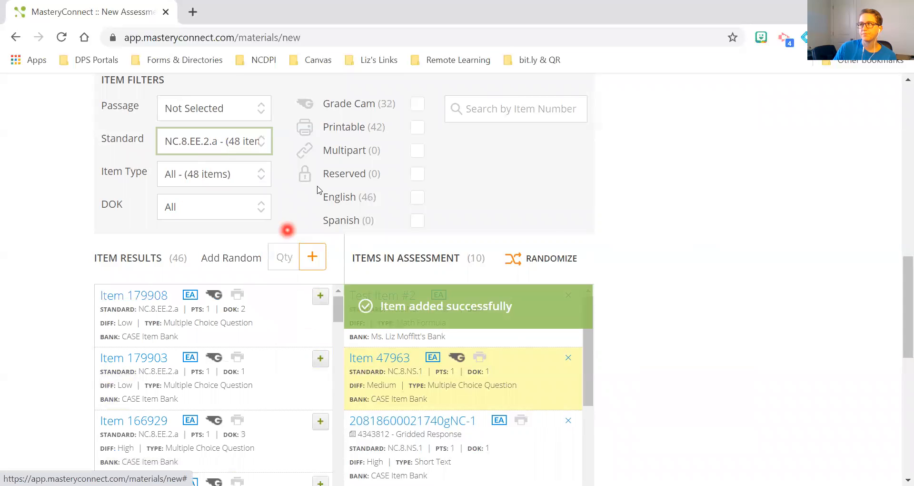
# - Review the items in the assessment and the possible points per standard in the scoring section
pyautogui.scroll(-1, 492, 339)
pyautogui.scroll(-4, 493, 338)
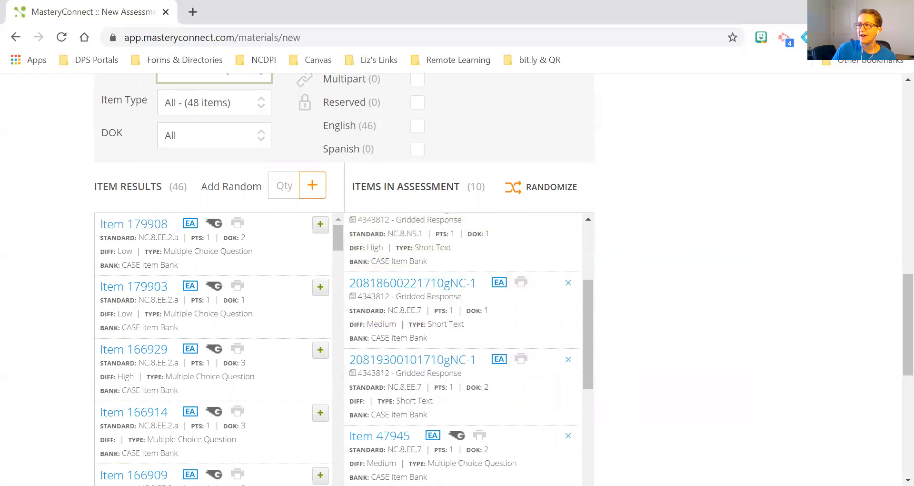
pyautogui.scroll(-1, 637, 316)
pyautogui.scroll(-2, 637, 316)
pyautogui.scroll(3, 424, 253)
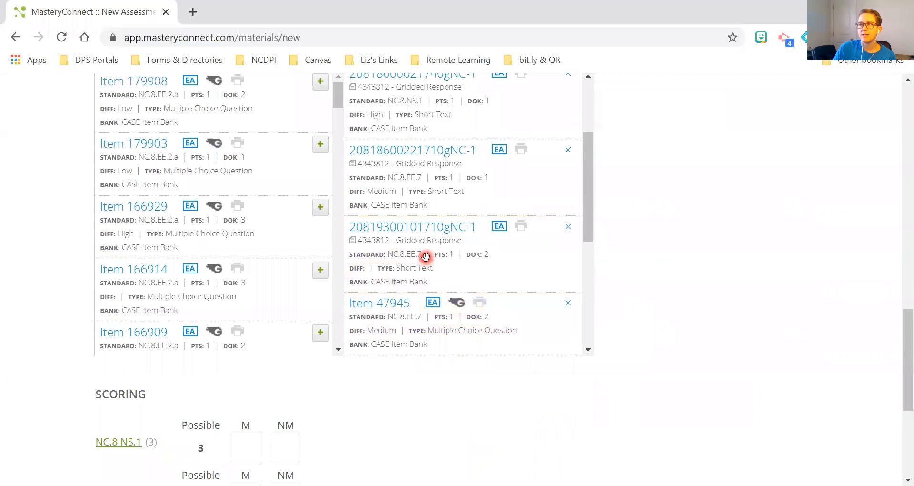
pyautogui.scroll(2, 424, 257)
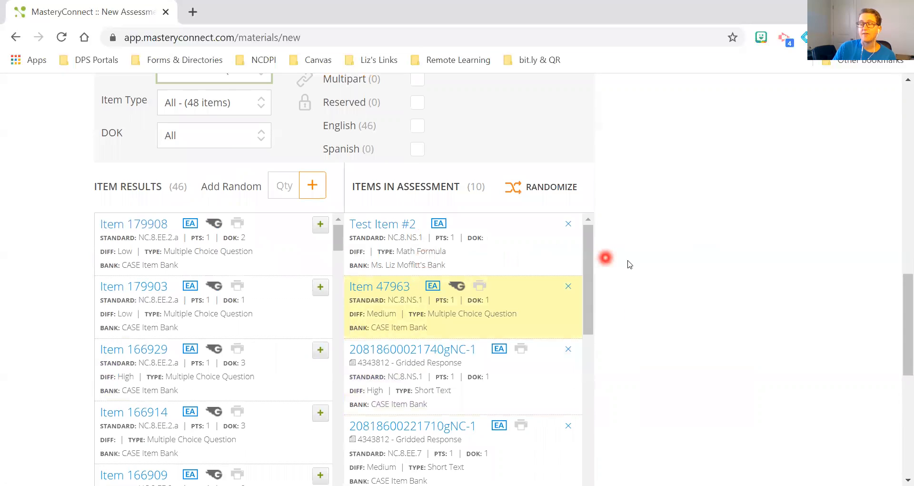
pyautogui.scroll(-2, 629, 260)
pyautogui.scroll(-4, 628, 263)
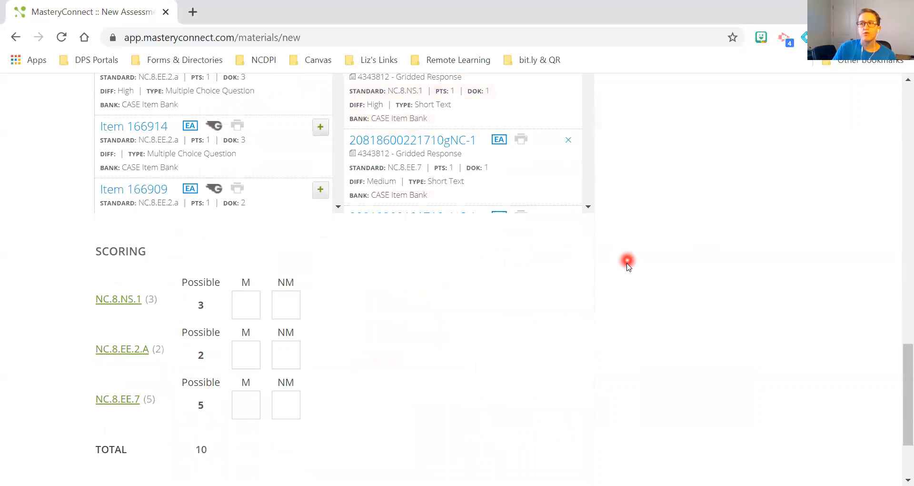
pyautogui.scroll(-2, 628, 266)
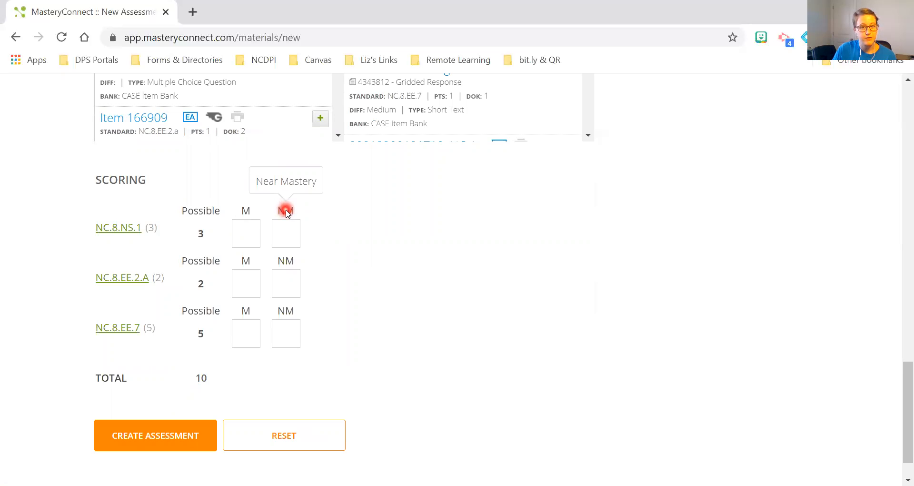
# - Set the scoring for NC.8.NS.1 to mastery 3 and near mastery 2, and for NC.8.EE.2.A to mastery 2 and near mastery 1
pyautogui.click(248, 234)
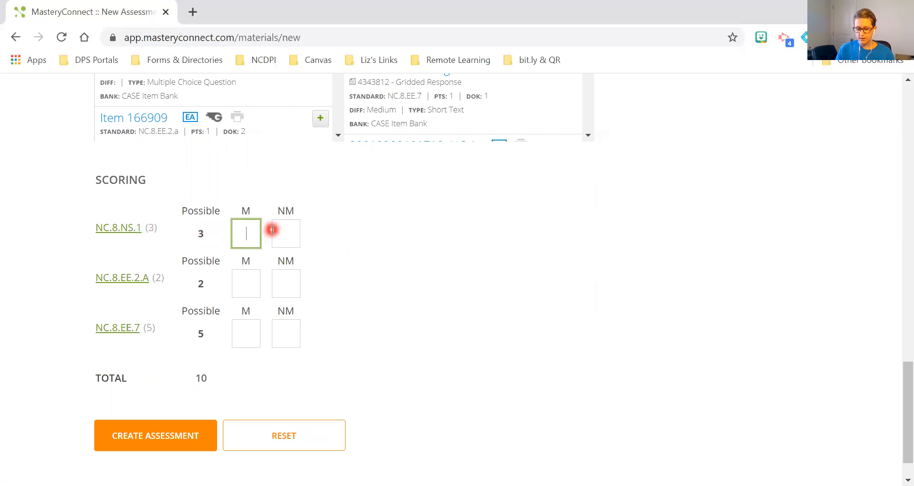
pyautogui.press('Tab')
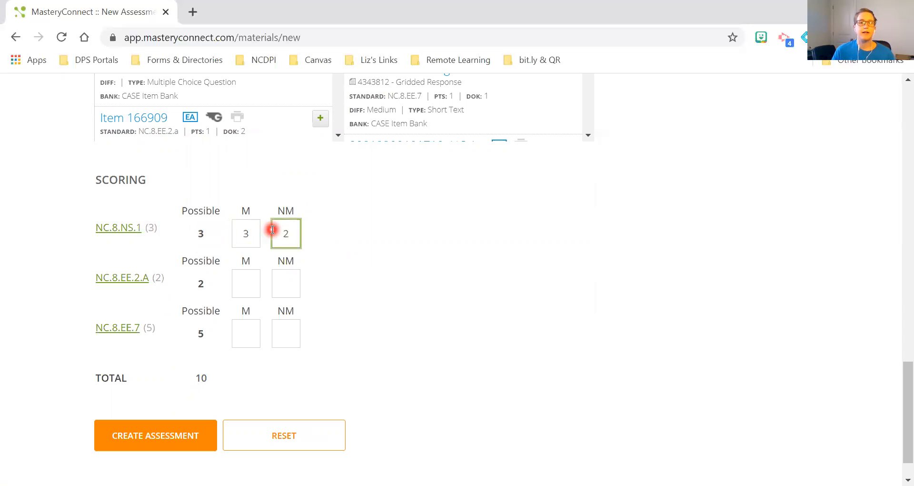
pyautogui.write('2')
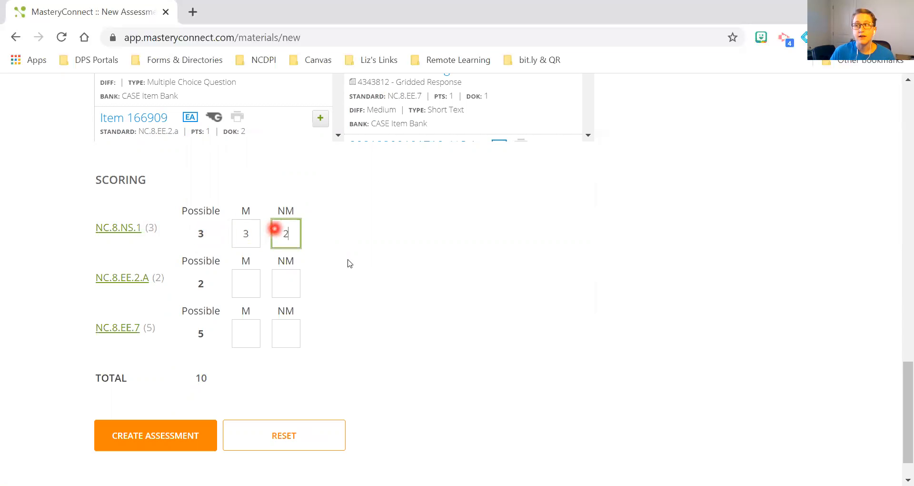
pyautogui.click(250, 282)
pyautogui.click(280, 288)
pyautogui.write('1')
# - Set the mastery score for NC.8.EE.7 to 4 and begin entering its near mastery score
pyautogui.click(237, 333)
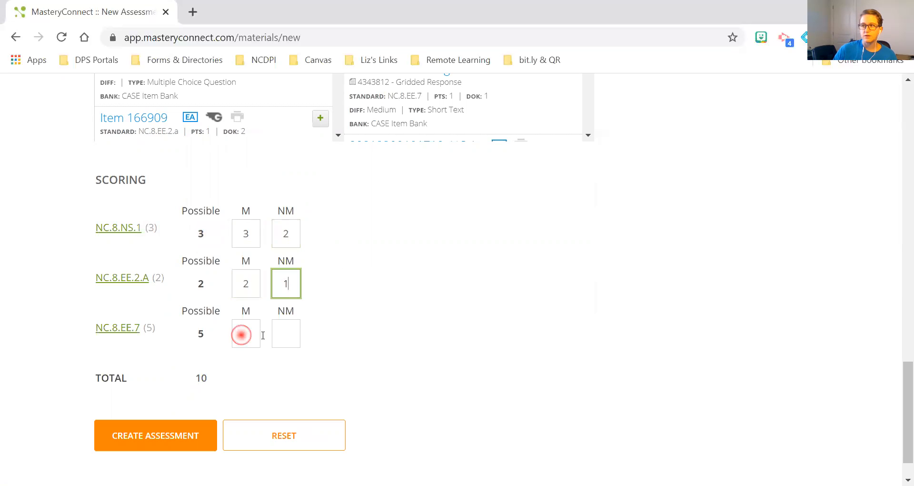
pyautogui.click(295, 335)
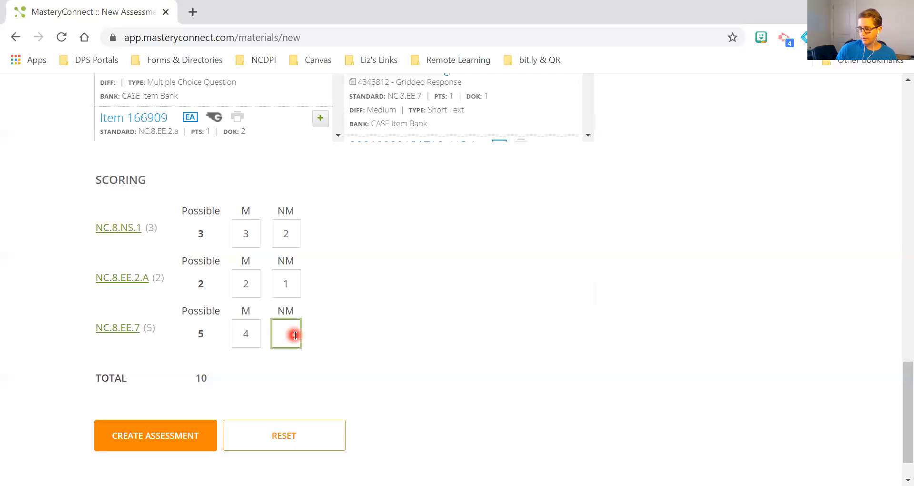